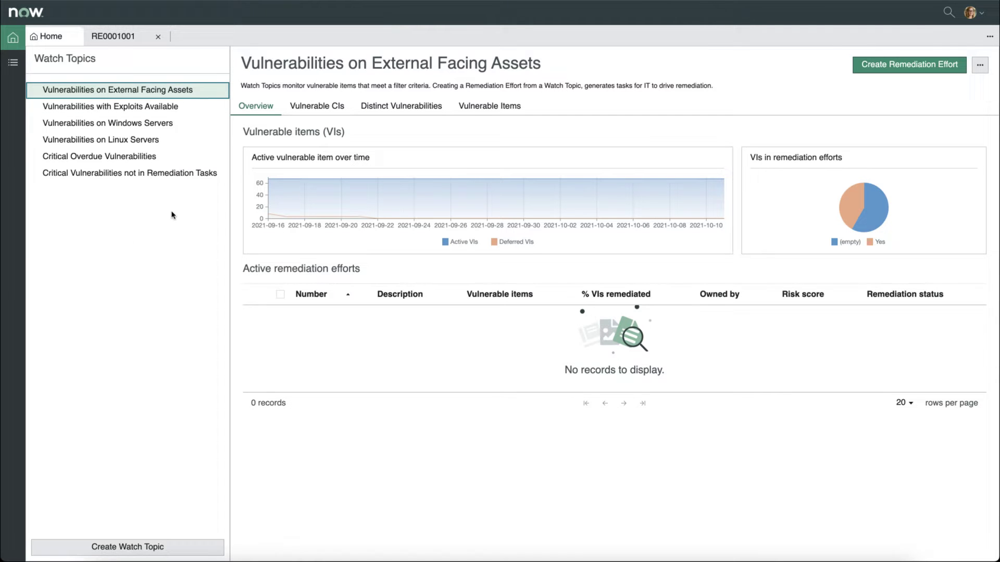
Step: Open the Vulnerabilities with Exploits Available watch topic, then the Critical Overdue Vulnerabilities topic overview
left_click(59, 105)
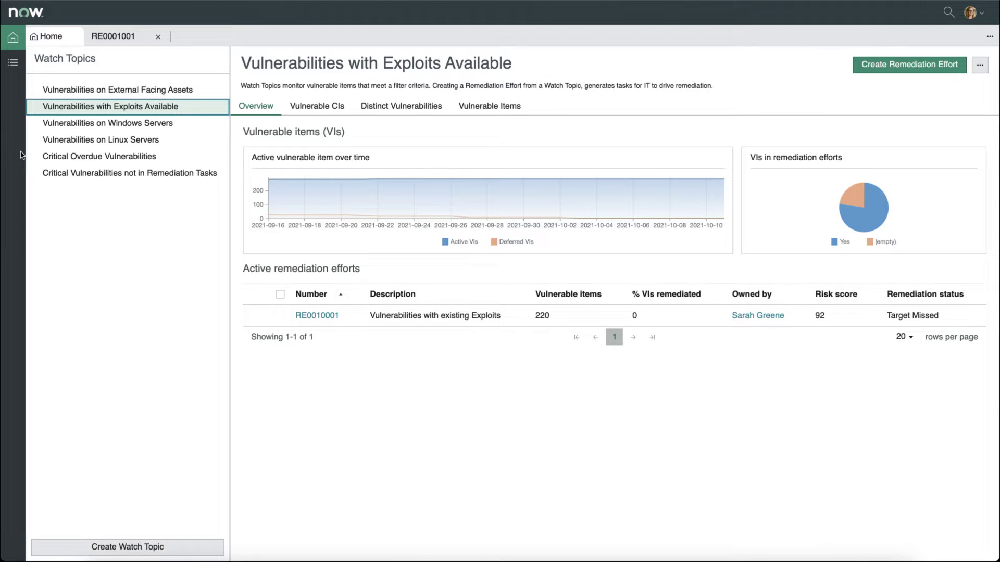
left_click(46, 158)
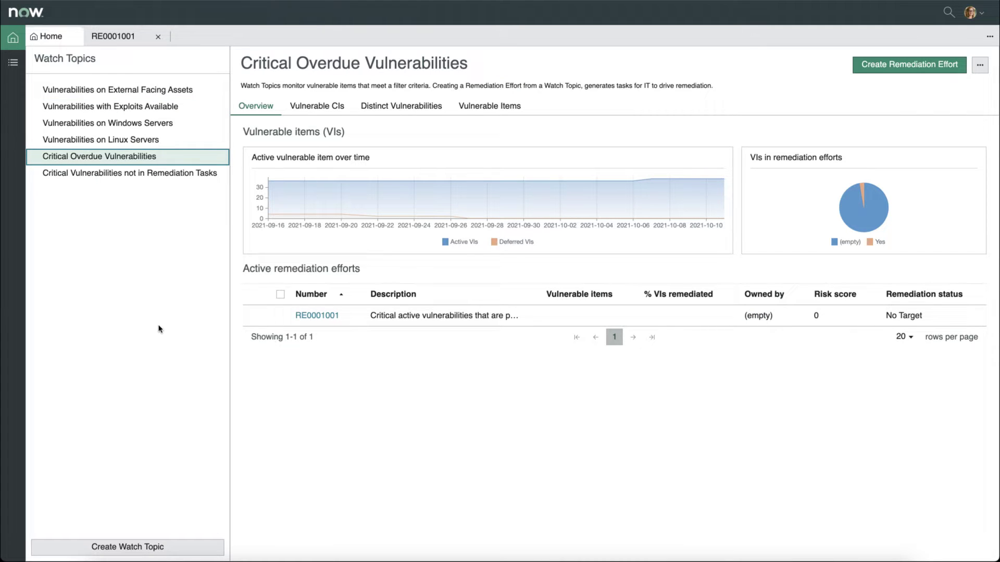
left_click(127, 551)
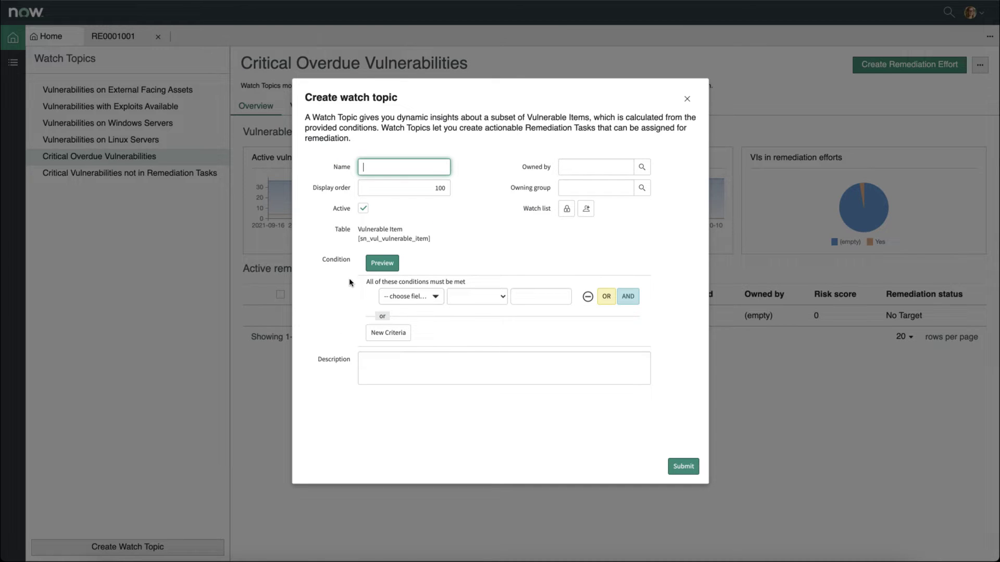
type("Demo")
left_click(435, 297)
type("Risk")
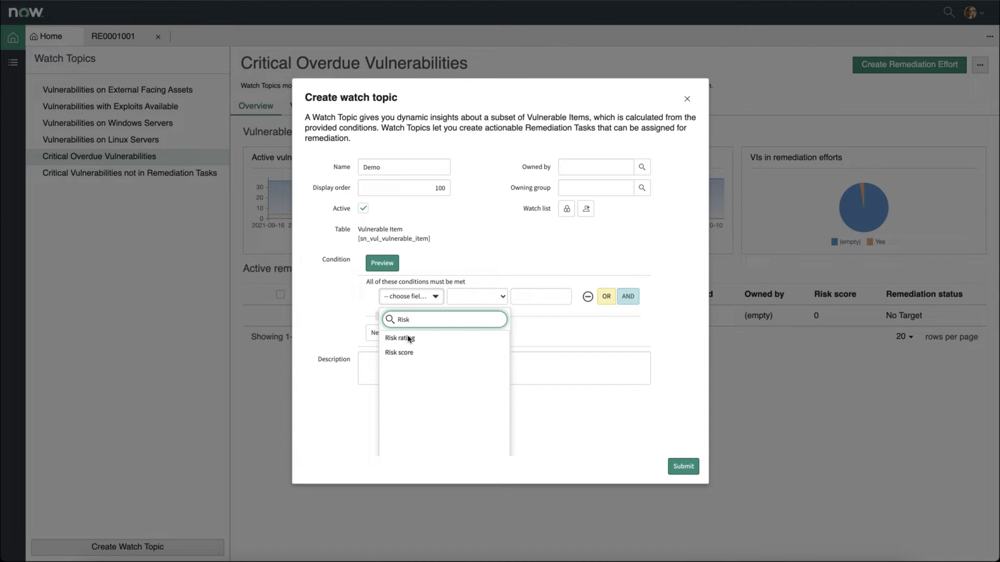
left_click(399, 338)
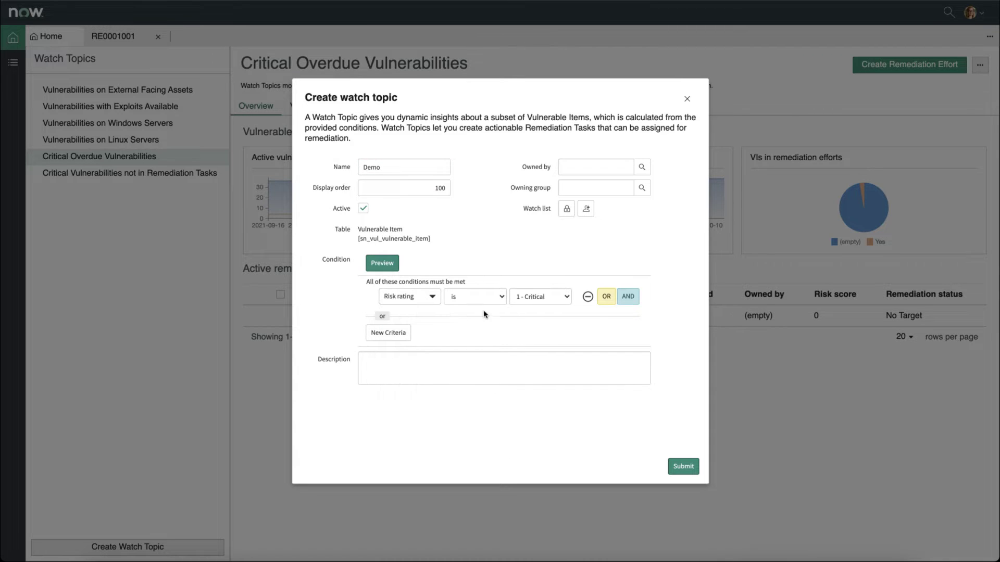
left_click(627, 297)
left_click(420, 319)
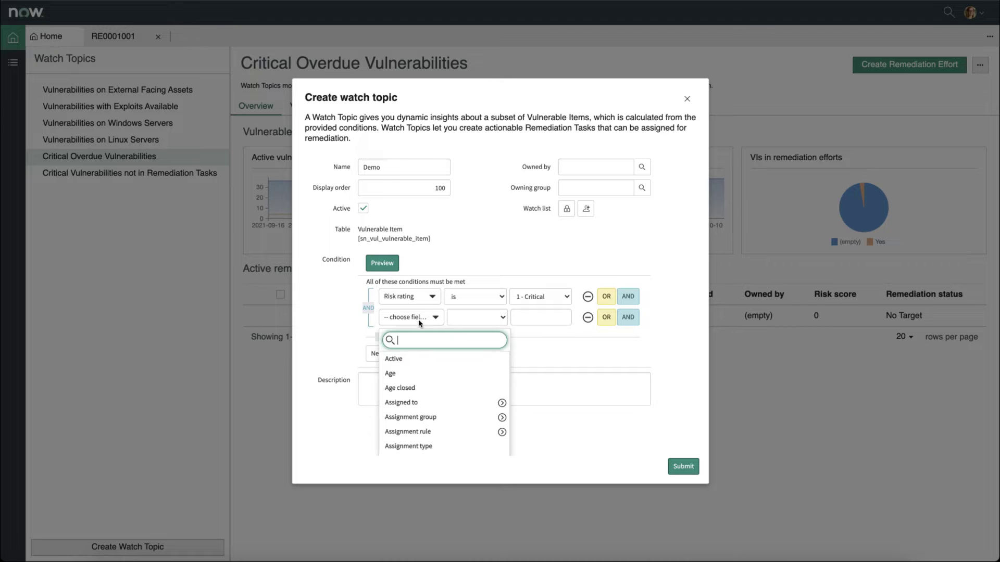
left_click(407, 358)
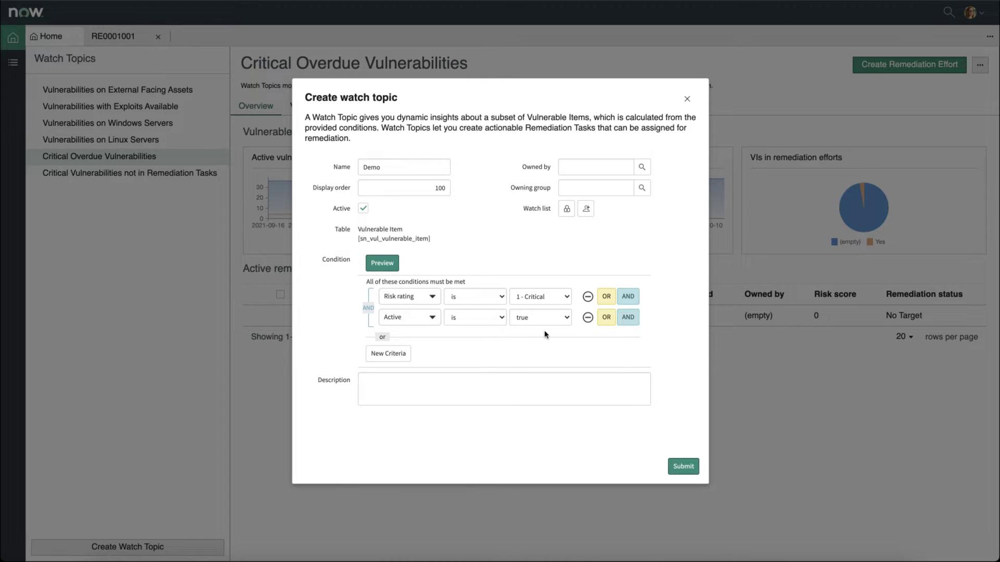
left_click(386, 265)
left_click(686, 99)
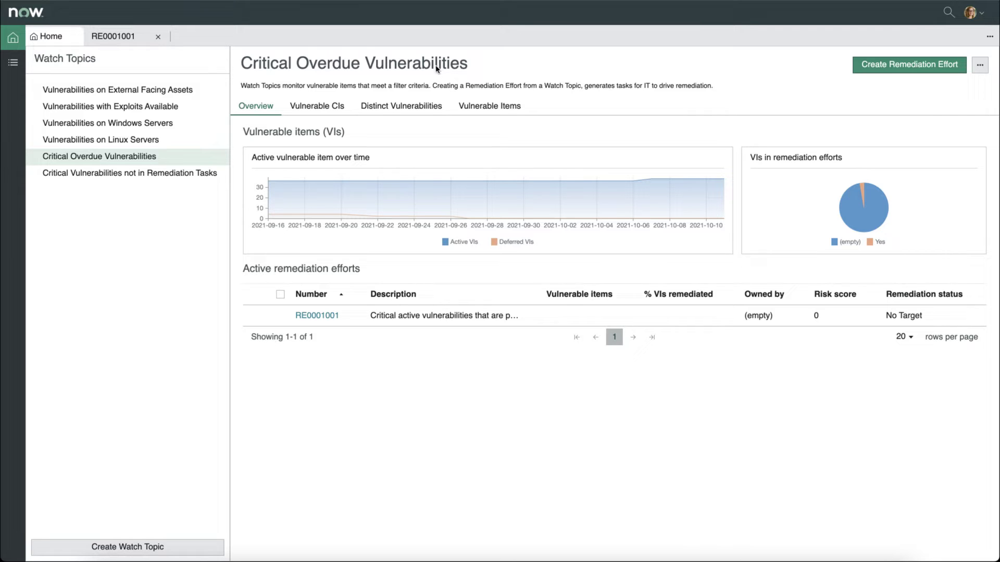
Step: Review the topic's Vulnerable CIs charts, Distinct Vulnerabilities and its 38 Target Missed vulnerable items
left_click(321, 108)
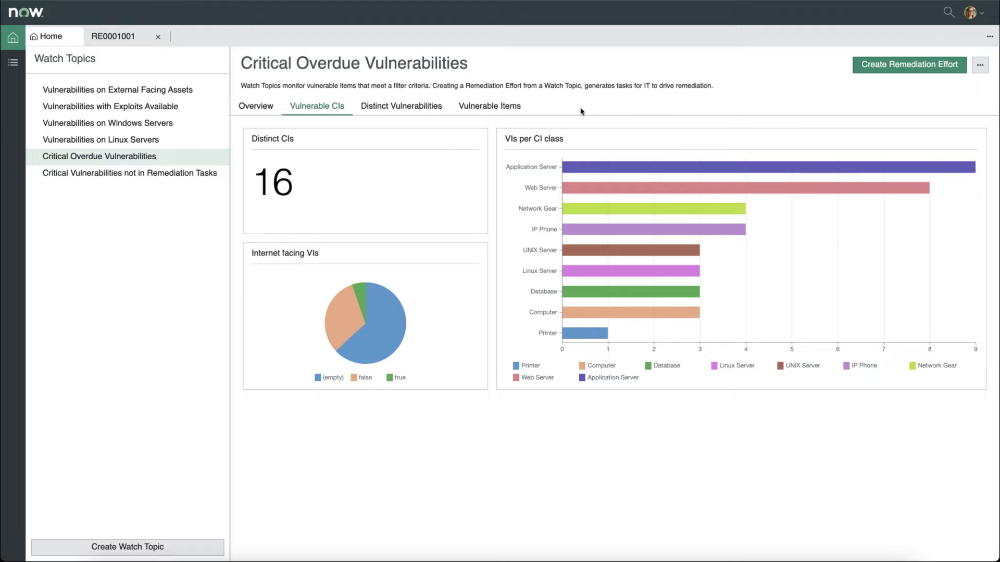
left_click(400, 108)
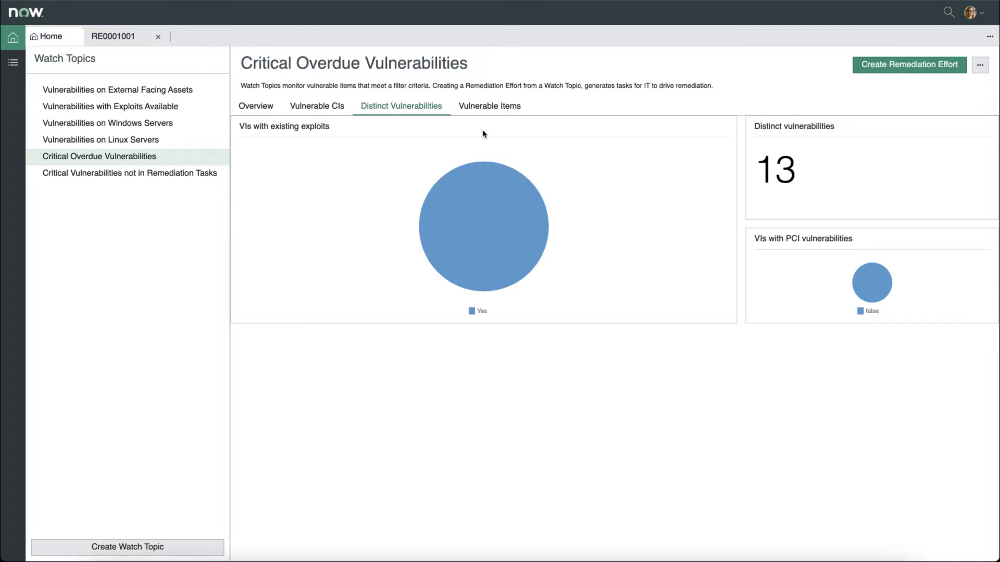
left_click(492, 108)
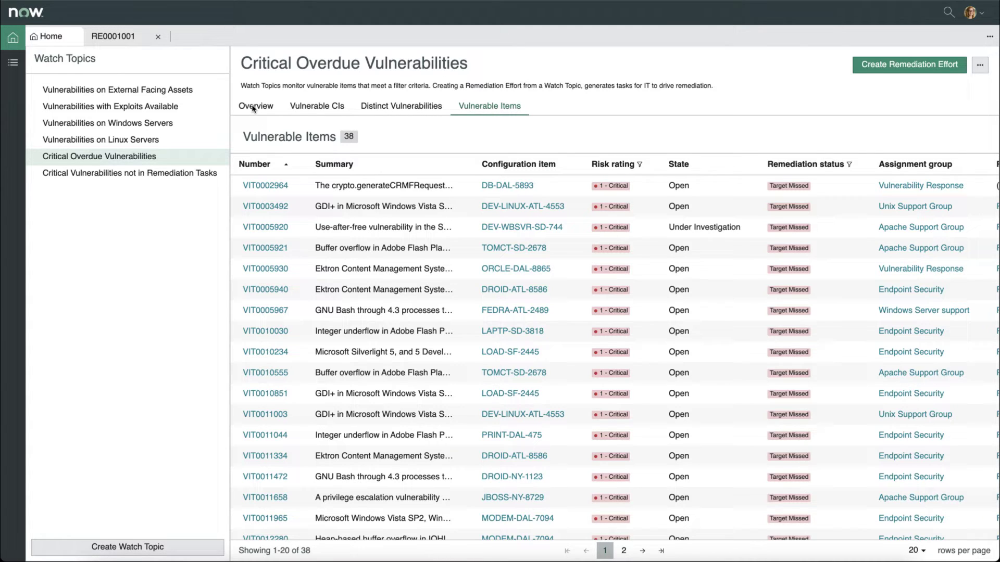
Step: Open the Create Remediation Effort dialog for Critical Overdue Vulnerabilities and cancel it without creating anything
left_click(902, 69)
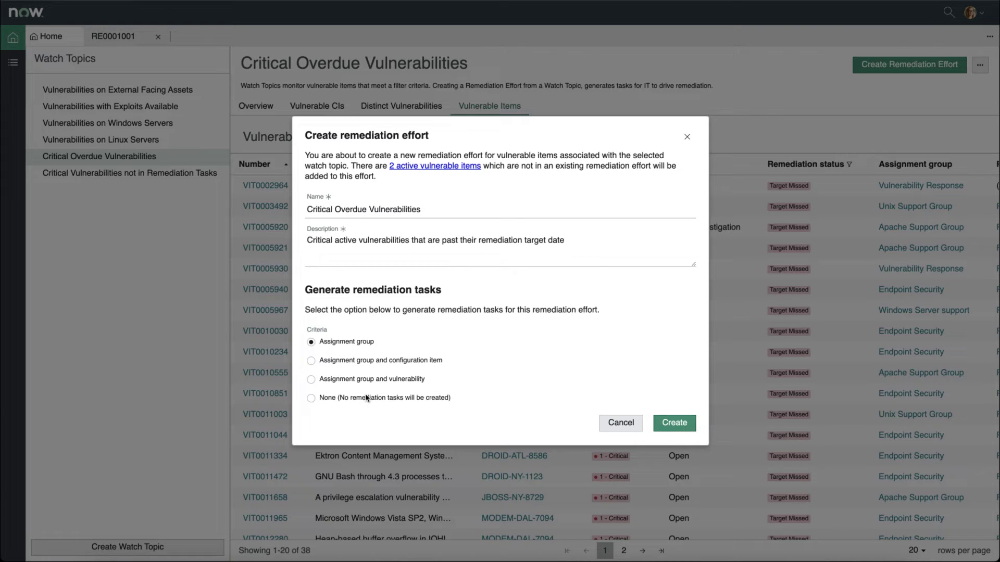
left_click(614, 422)
Step: From the topic overview, open RE0001001 and review its details, 4 remediation tasks and 36 vulnerable items
left_click(258, 106)
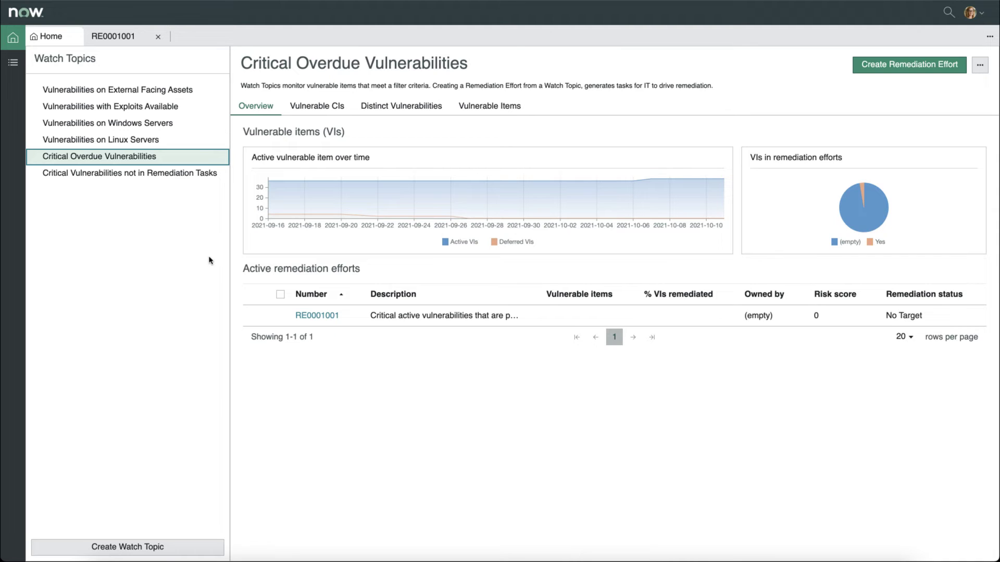
left_click(309, 315)
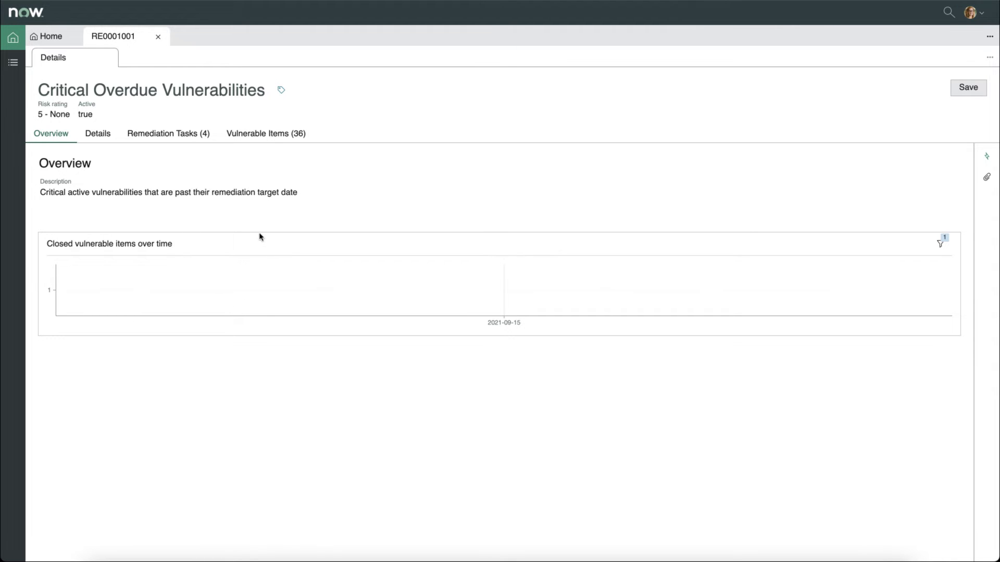
left_click(101, 138)
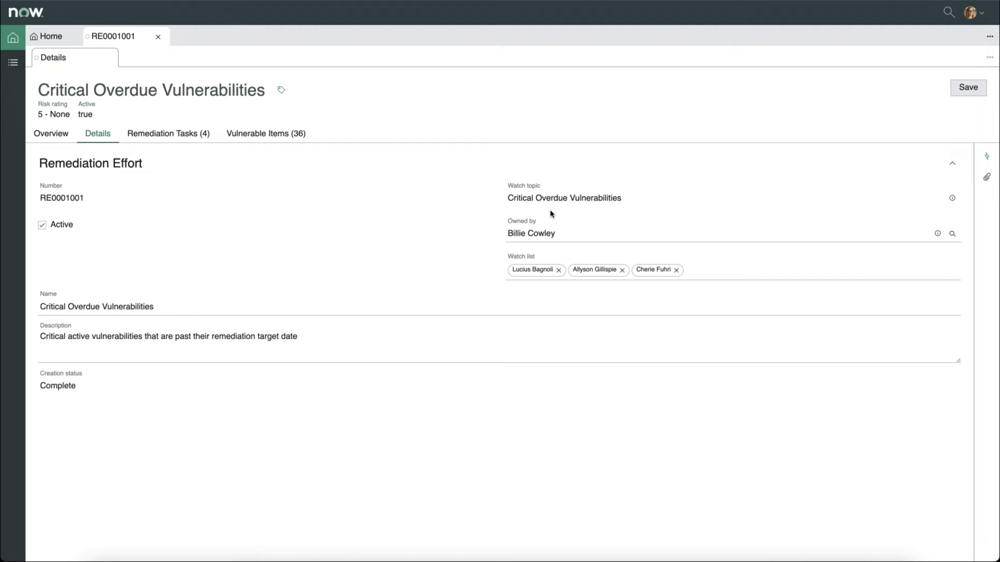
left_click(169, 135)
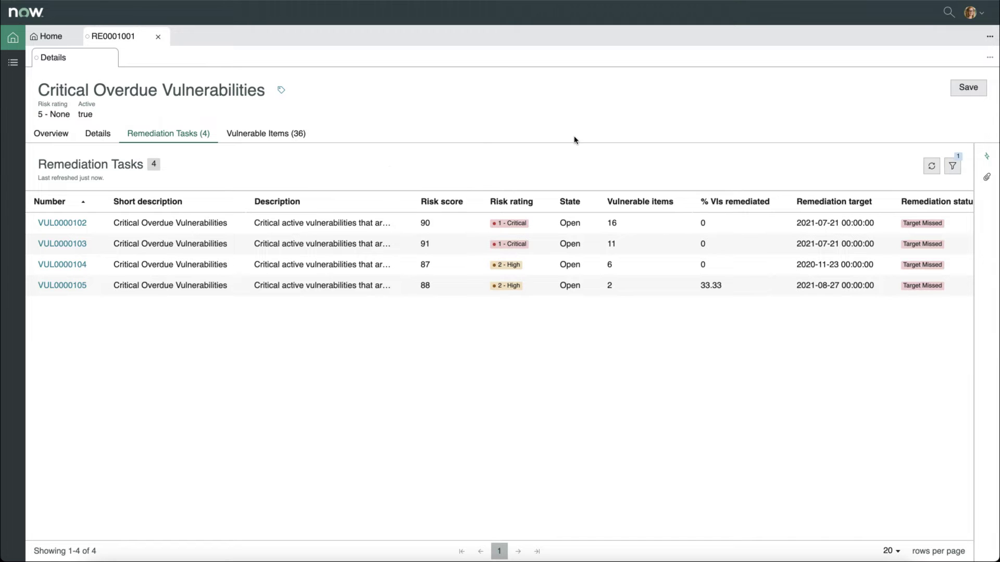
left_click(253, 135)
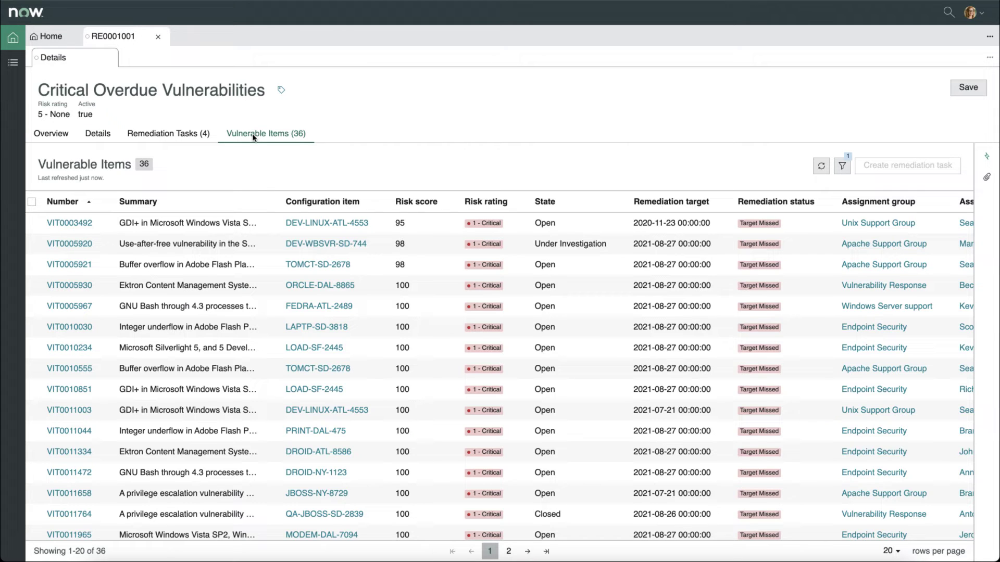
Step: Select vulnerable items VIT0003492 through VIT0005930 for a new remediation task, then cancel its creation
left_click(32, 222)
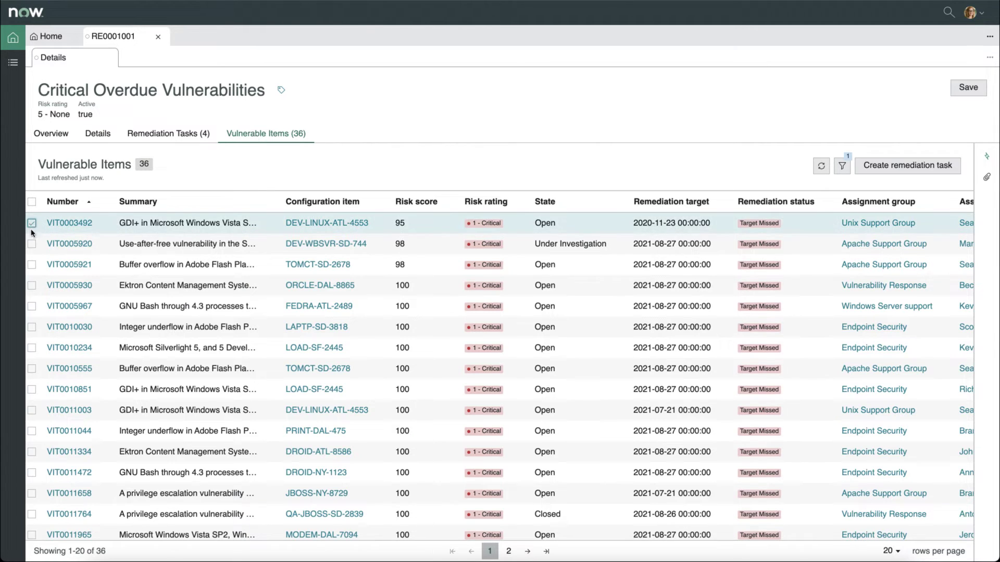
left_click(31, 264)
left_click(30, 285)
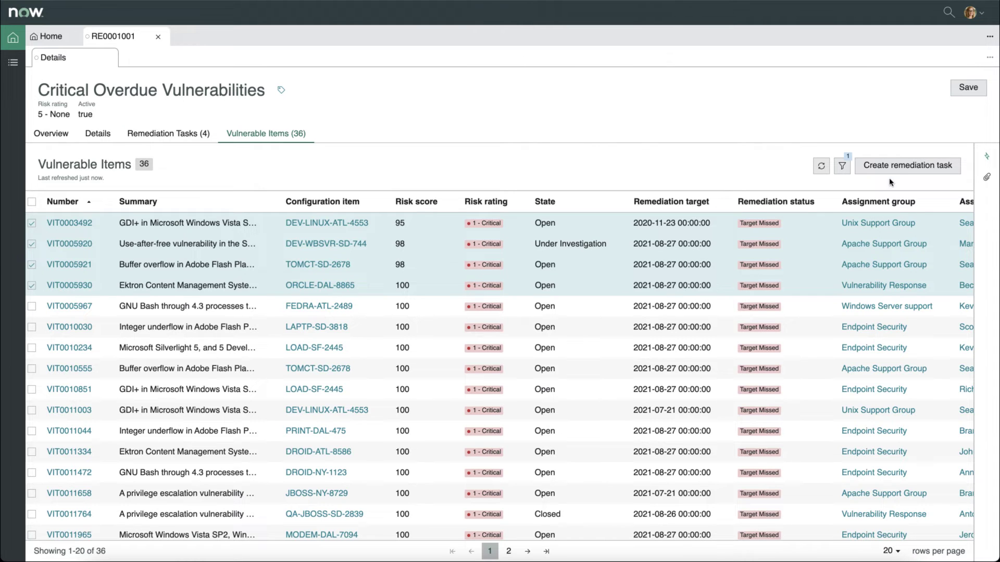
left_click(897, 167)
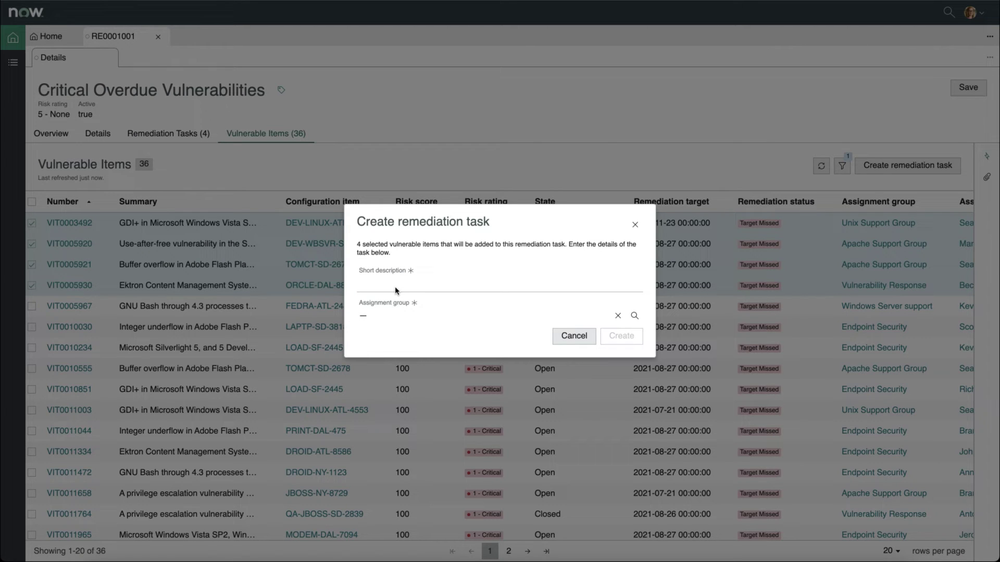
left_click(554, 336)
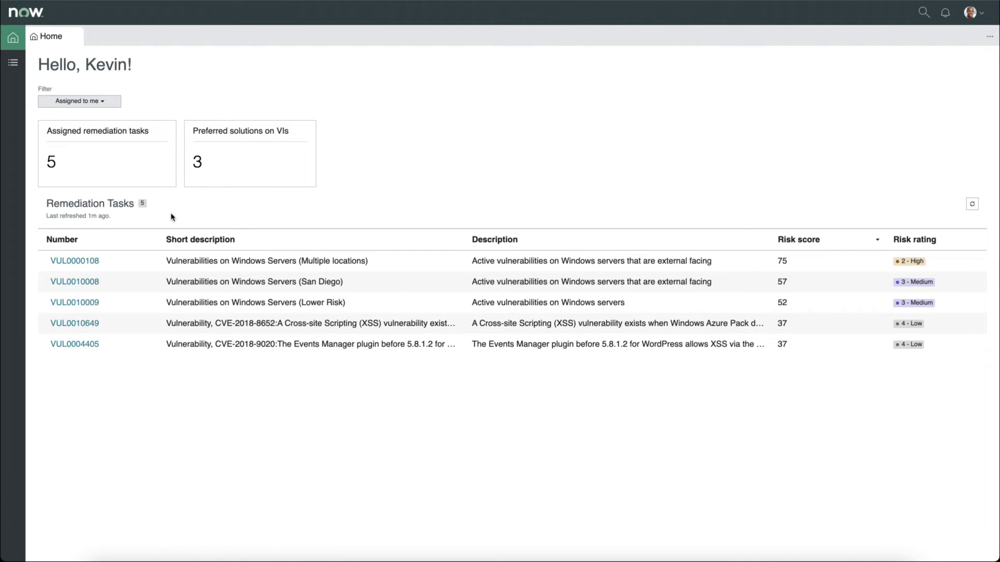
Step: Open Windows servers task VUL0000108, review its preferred and potential solutions and details, then its empty Change Requests list
left_click(89, 261)
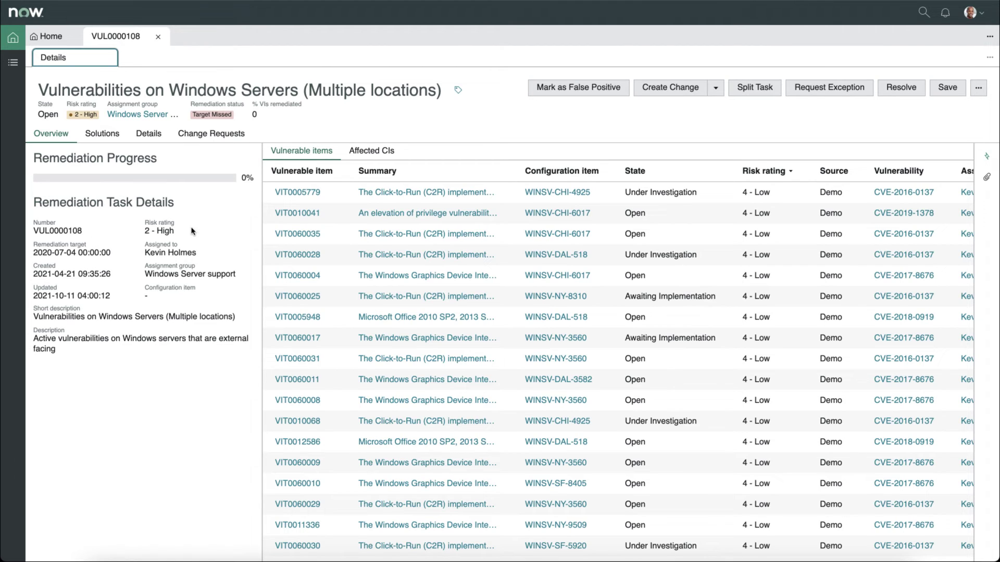
left_click(103, 134)
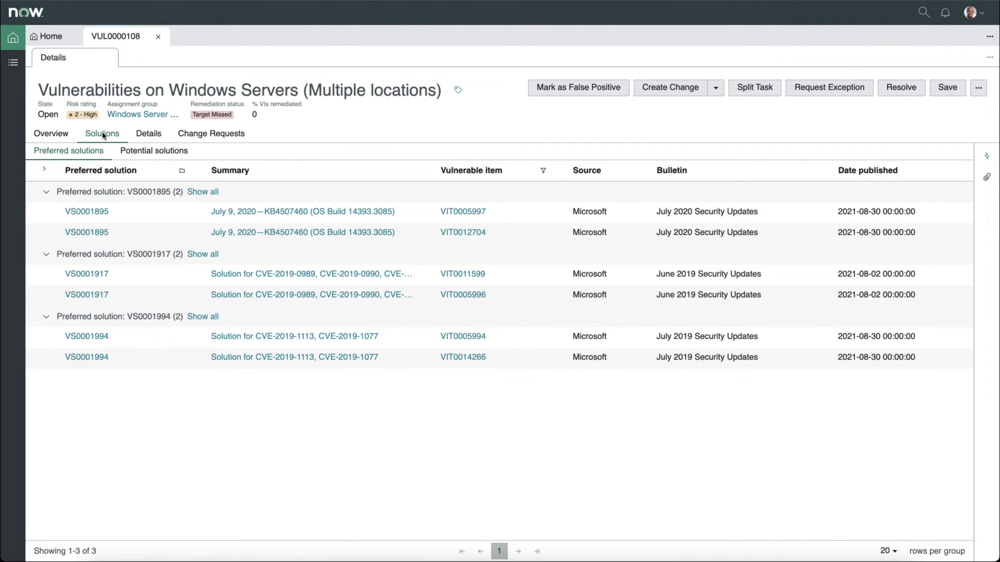
left_click(152, 153)
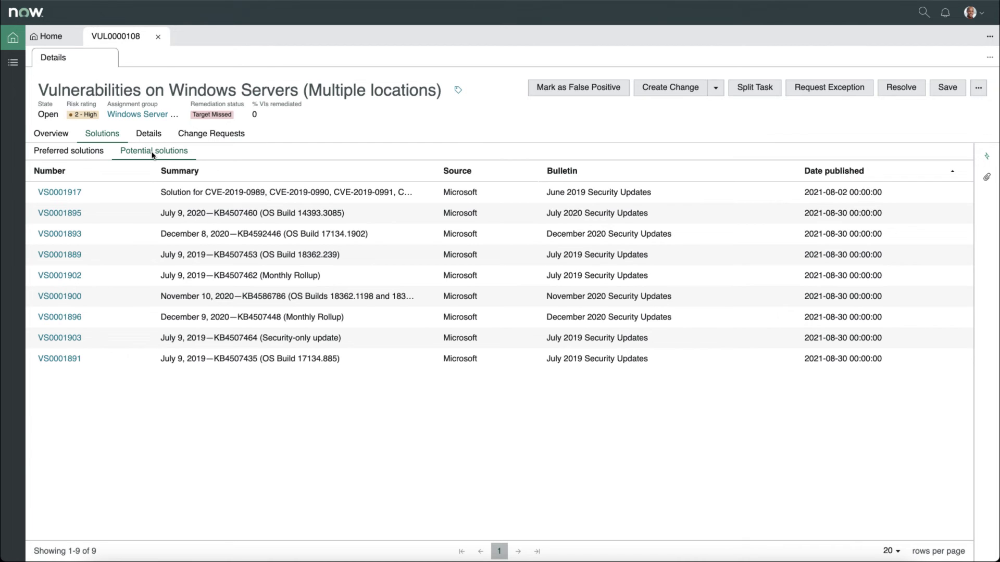
left_click(150, 136)
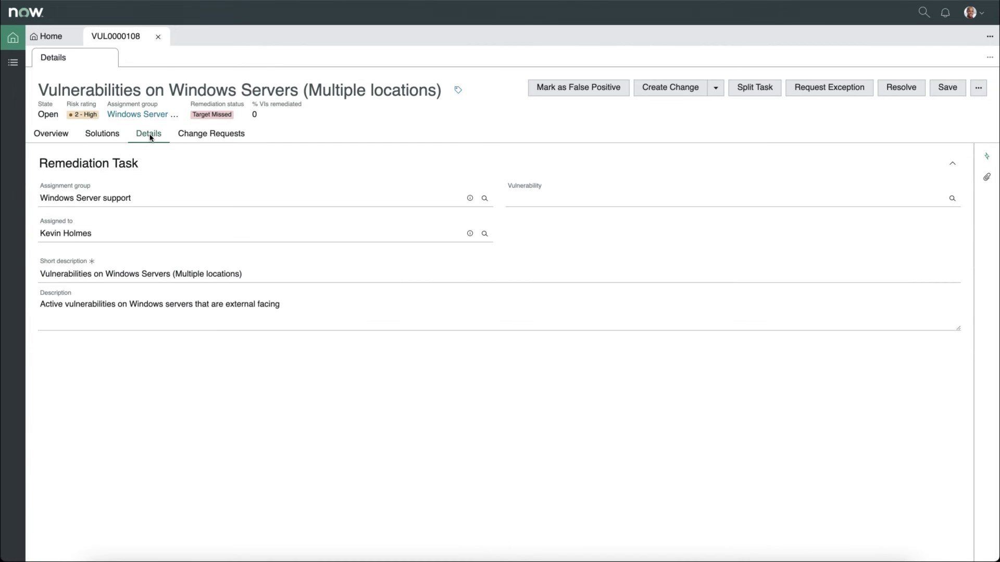
left_click(211, 136)
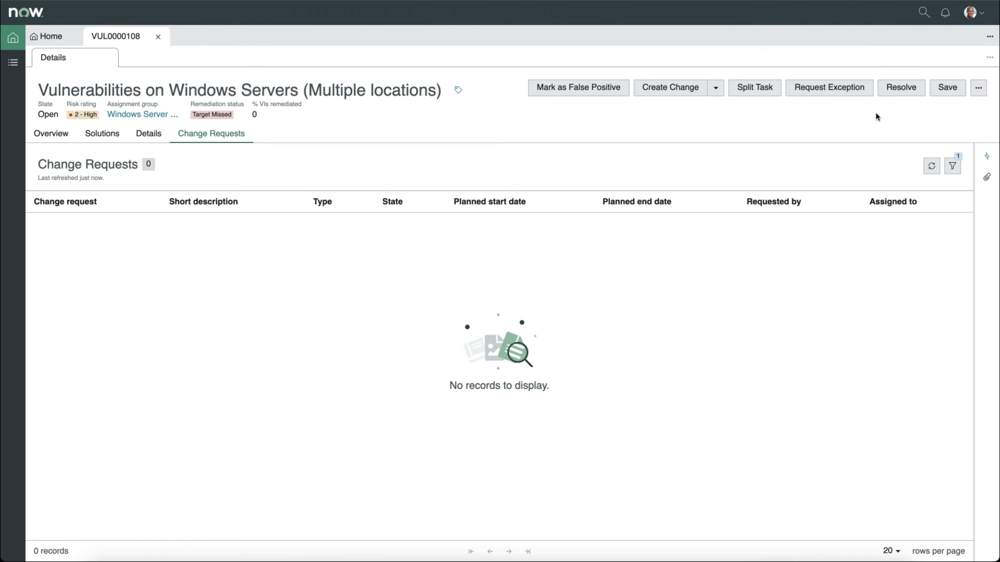
Step: Start a Normal change request for VUL0000108 with planned end date 2021-10-18
left_click(658, 88)
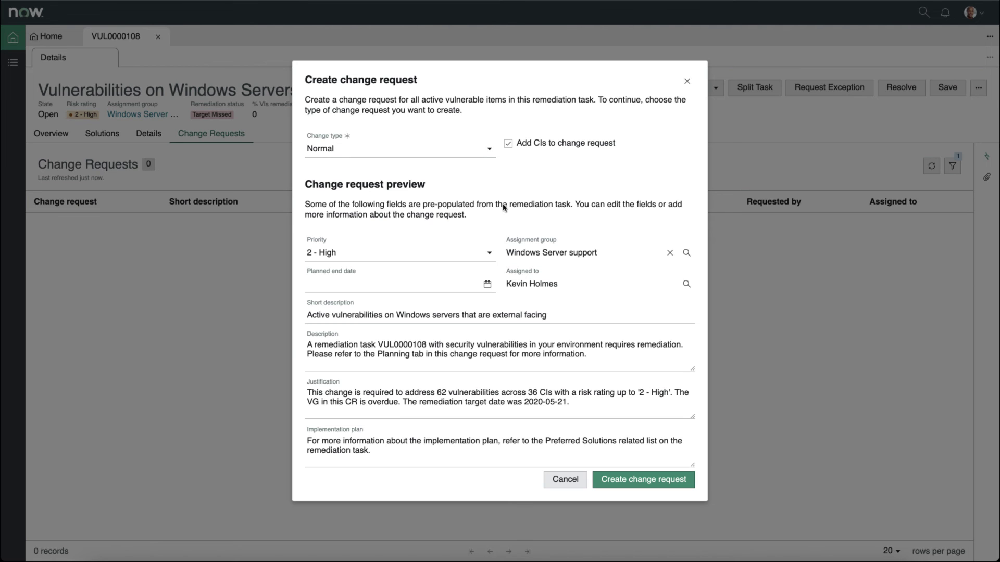
left_click(488, 285)
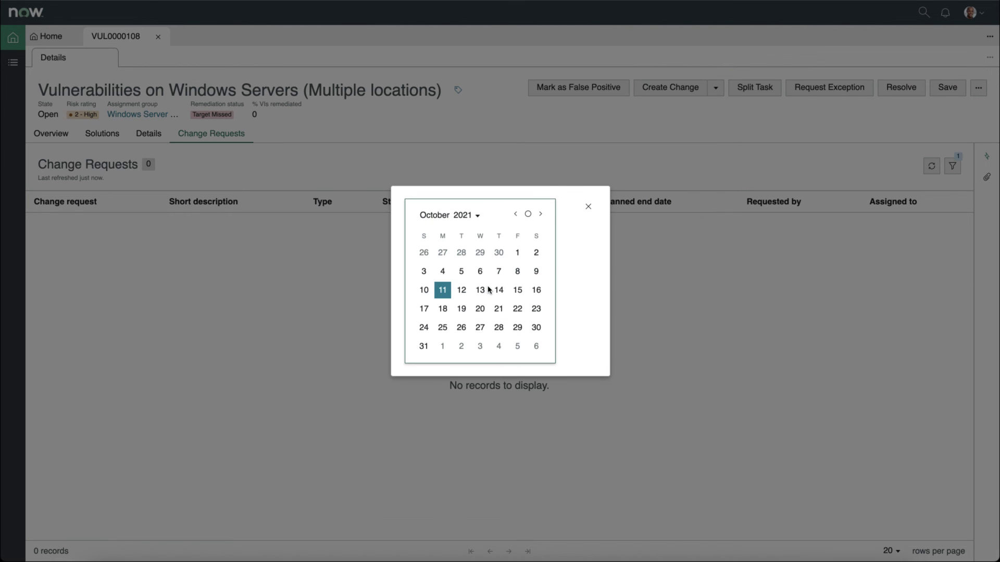
left_click(443, 310)
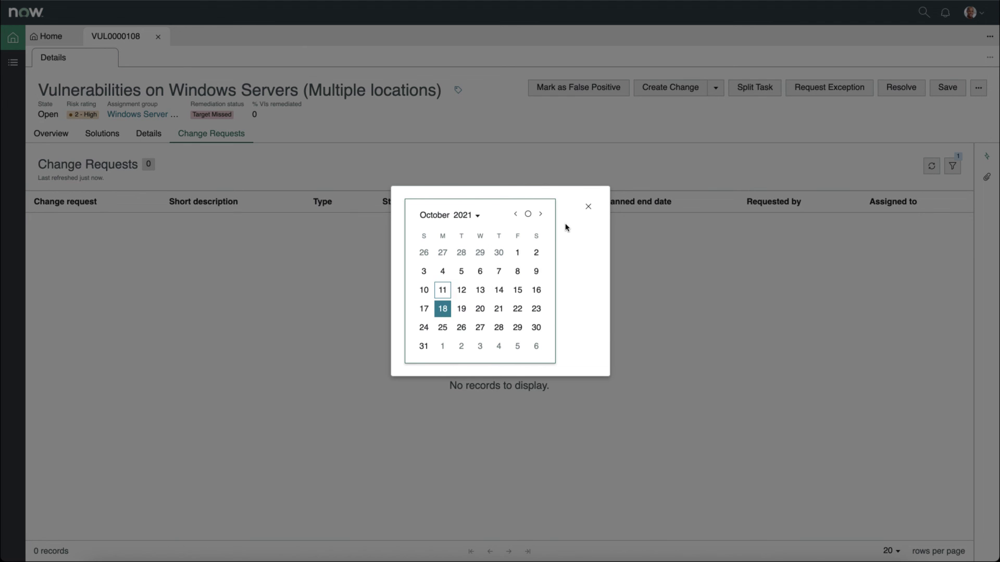
left_click(588, 206)
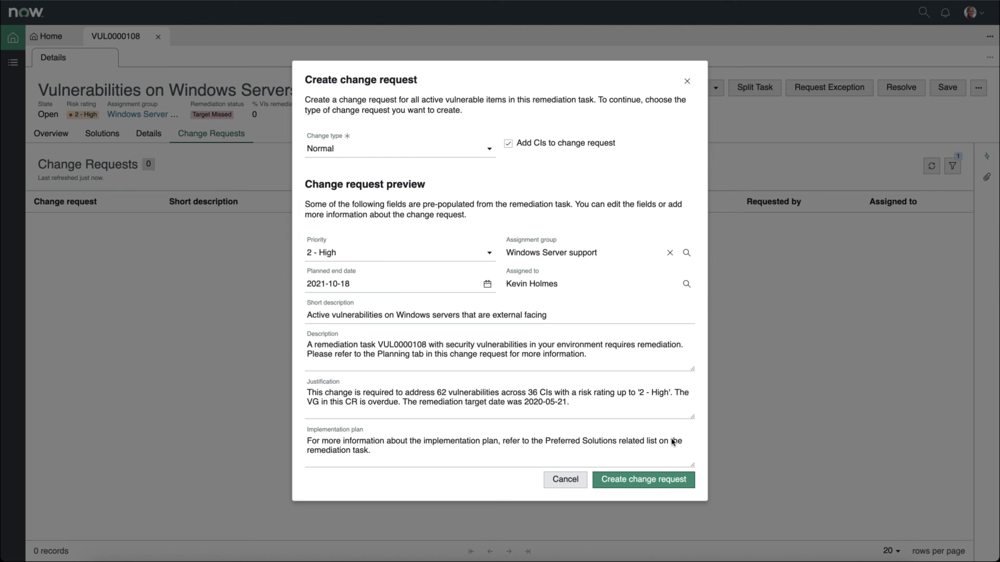
Step: Submit the change request, adding CHG0030001 (Normal, New) to VUL0000108
left_click(652, 484)
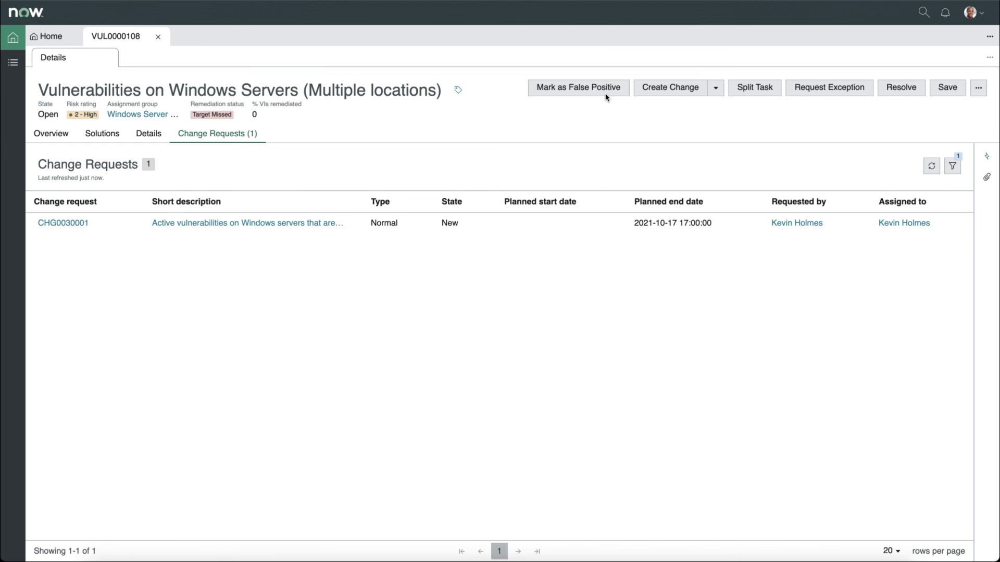